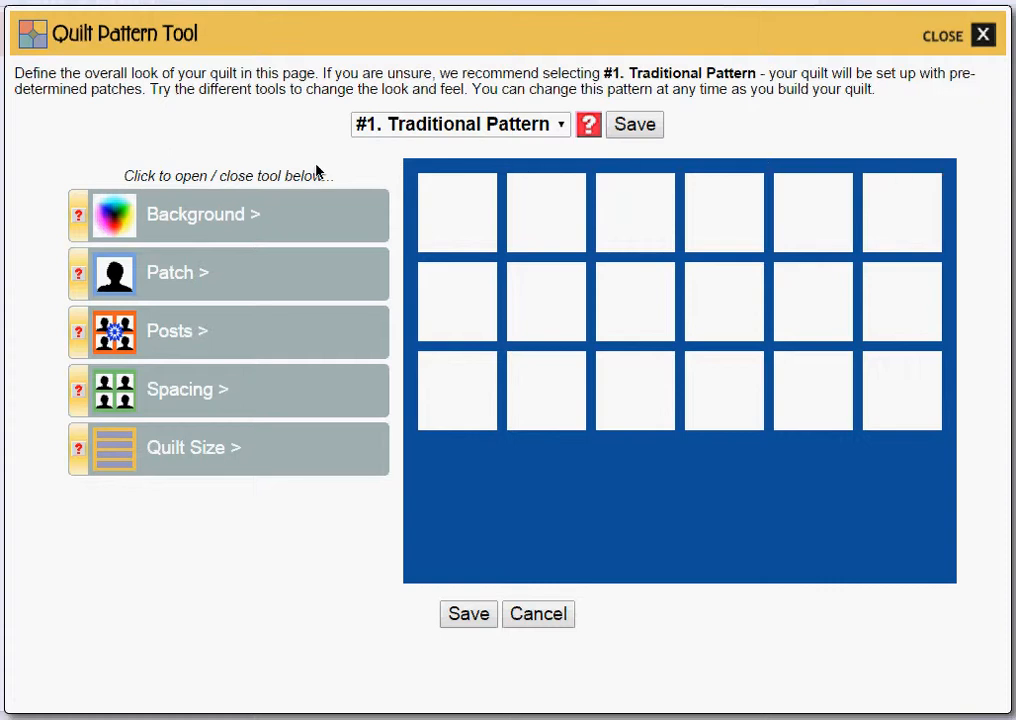
Set the quilt background color to bright cyan and use Propic.jpg from the desktop as the background image.
click(270, 217)
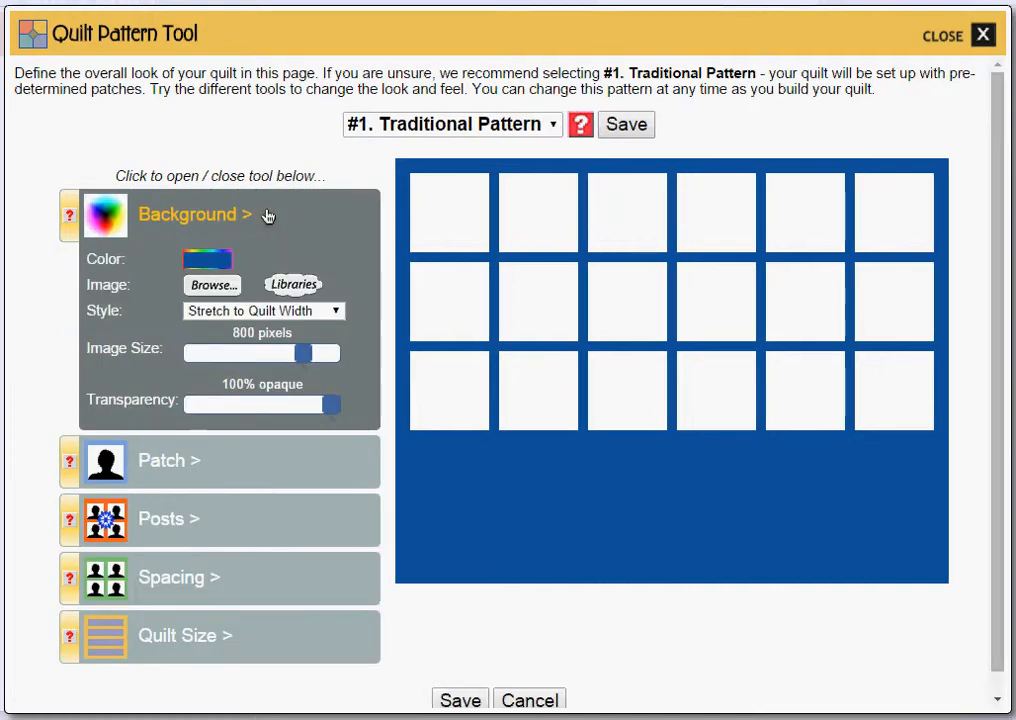
click(208, 262)
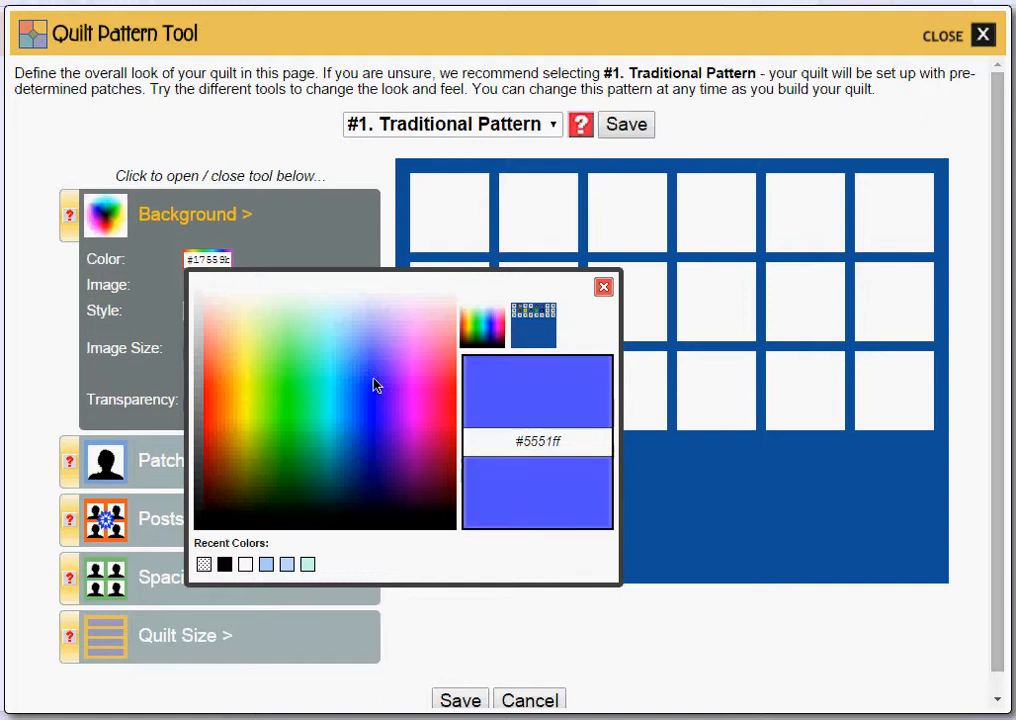
click(330, 416)
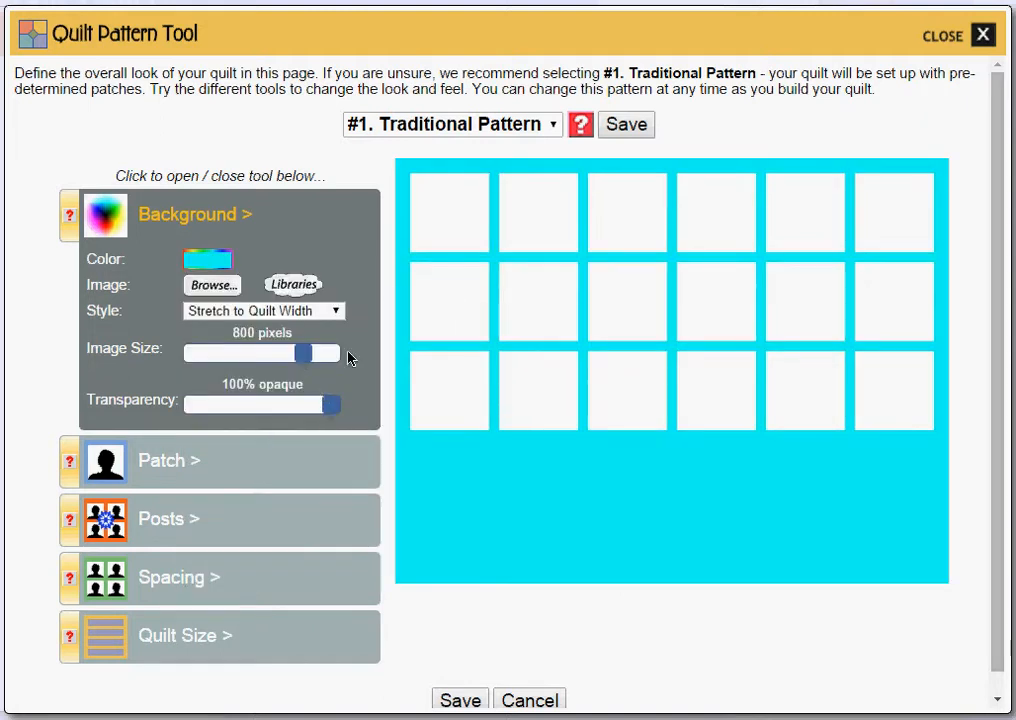
click(213, 286)
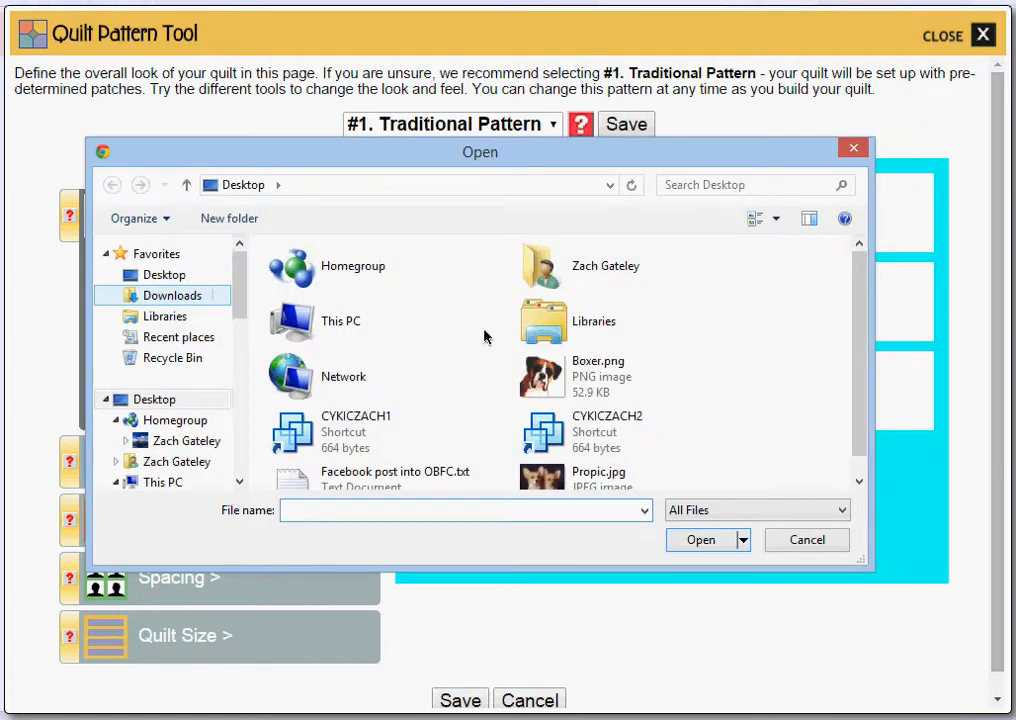
click(585, 481)
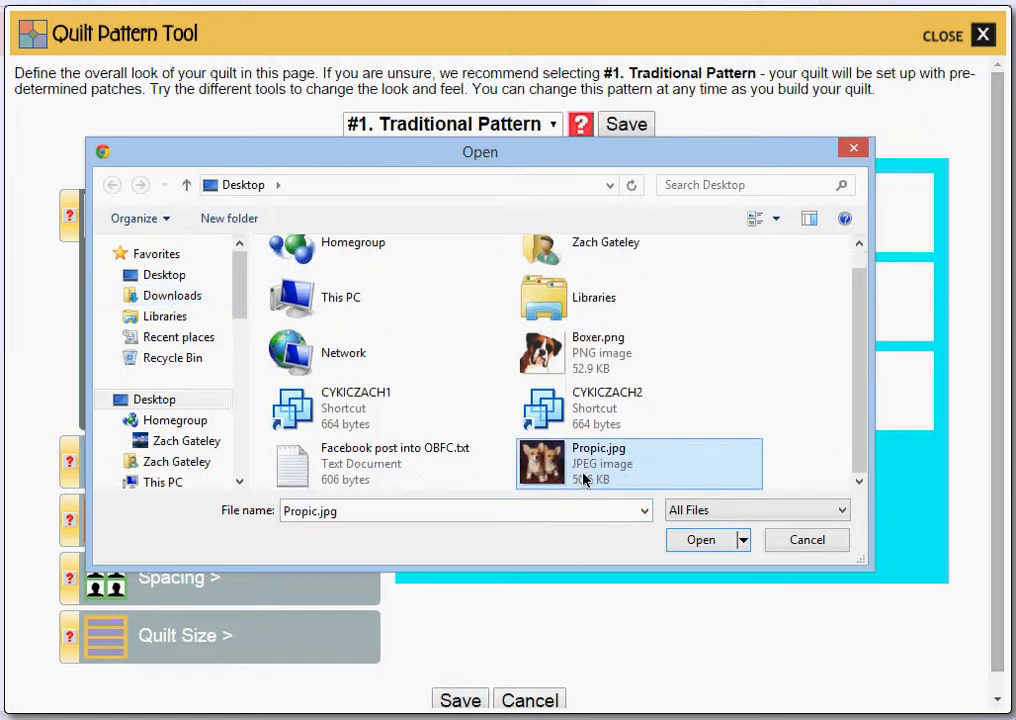
click(714, 545)
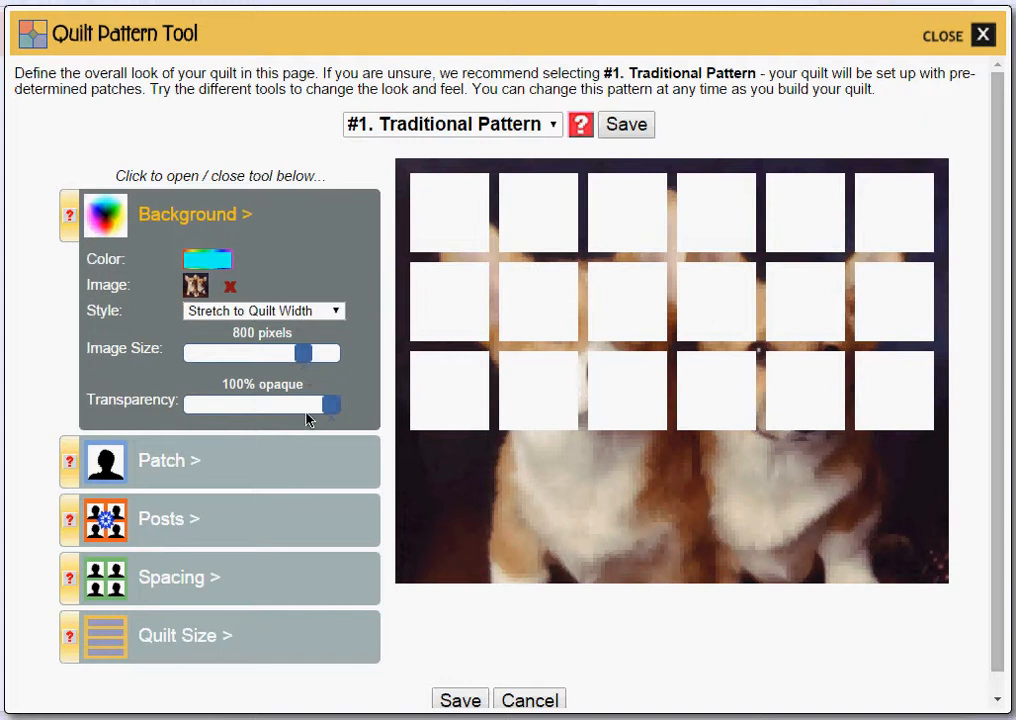
click(242, 216)
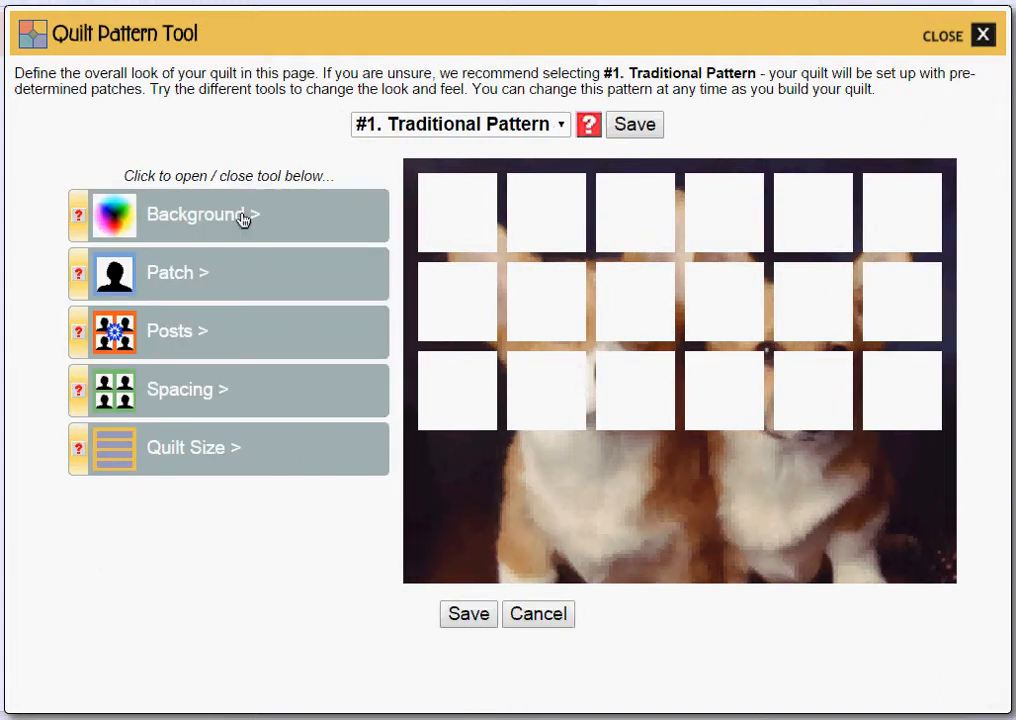
Set the patch size to 250 pixels and the patch color to pale yellow.
click(234, 283)
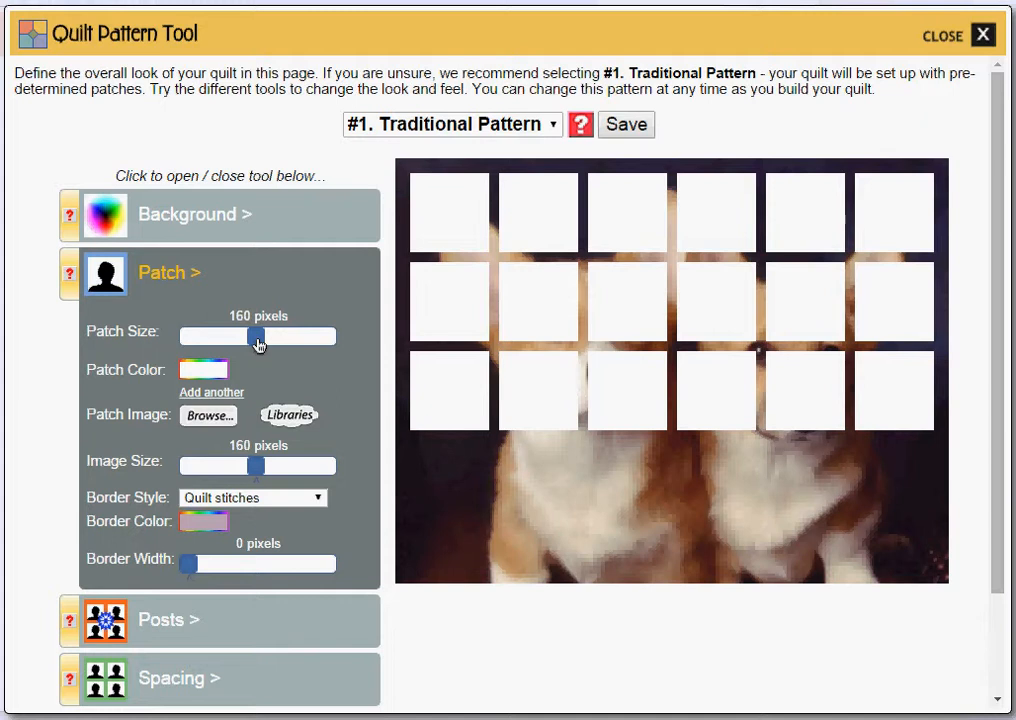
drag(258, 344, 296, 347)
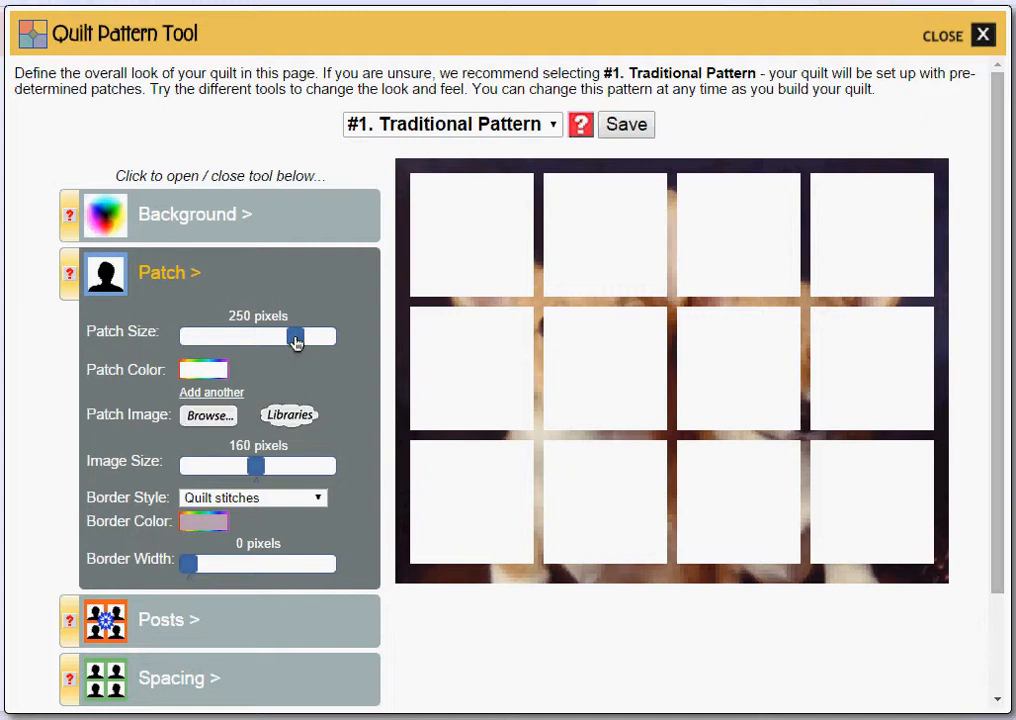
click(204, 371)
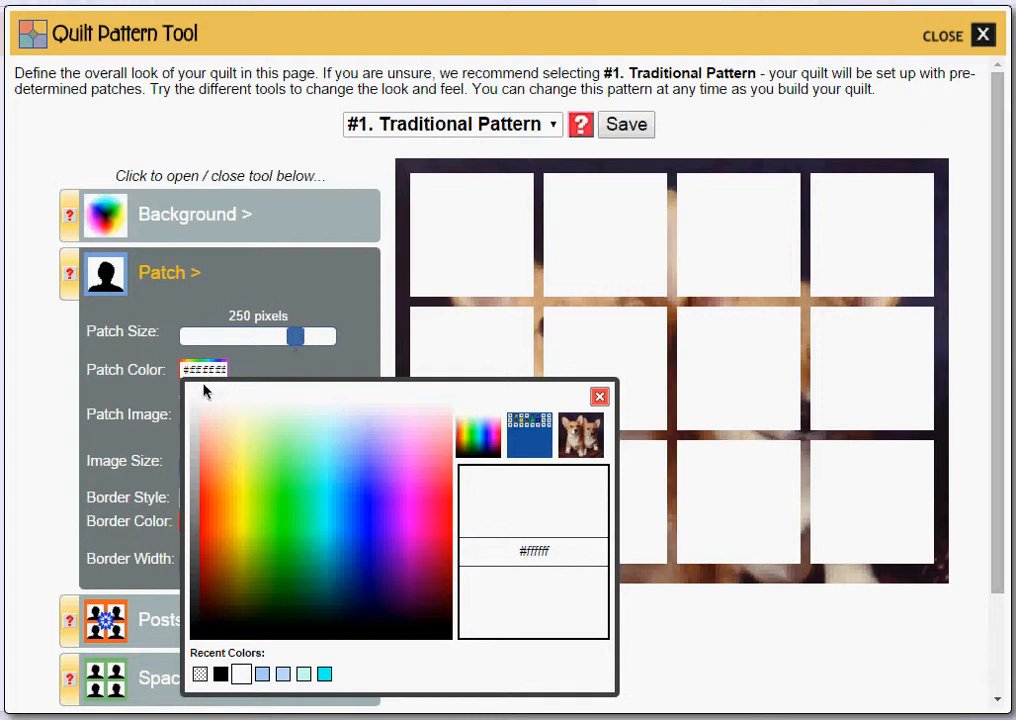
click(241, 425)
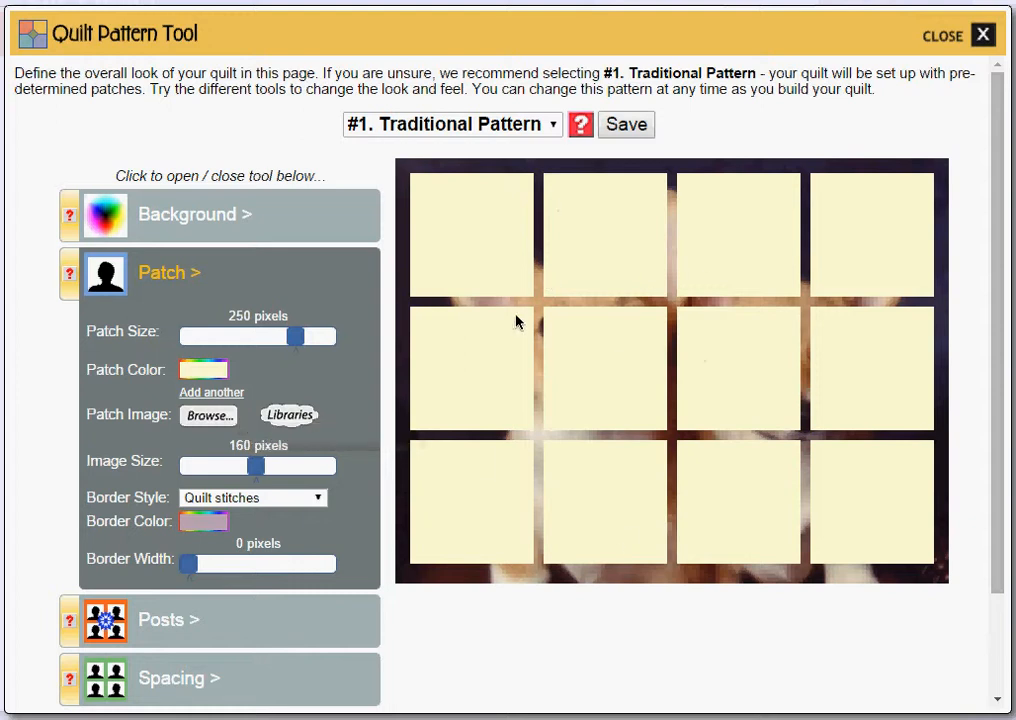
Add Boxer.png from the desktop as the patch image.
click(211, 418)
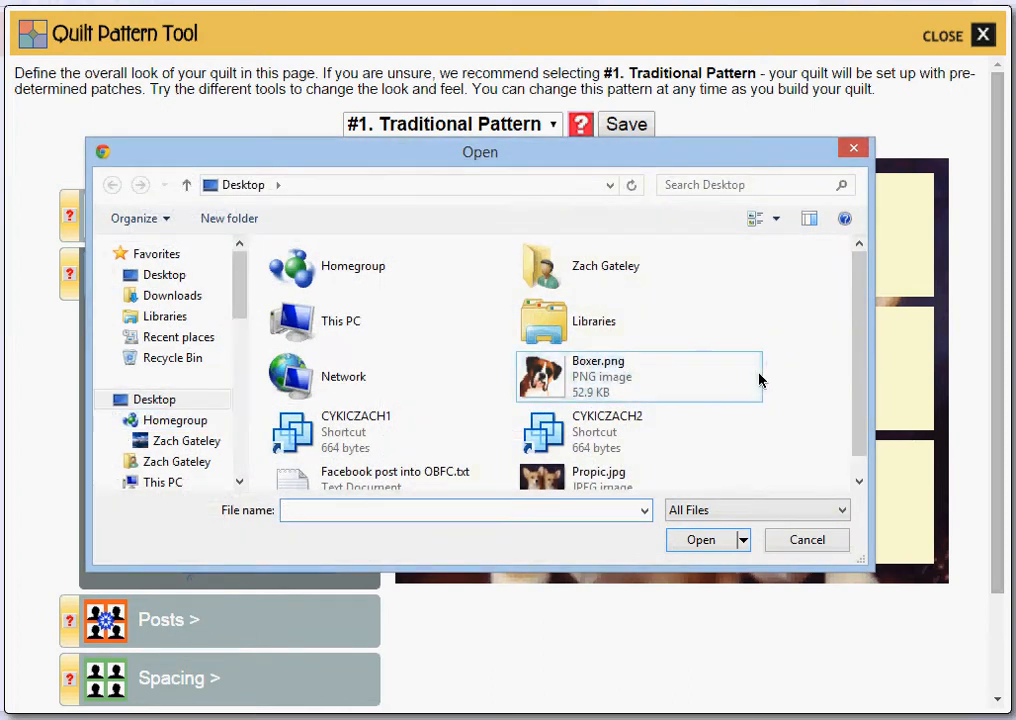
click(600, 390)
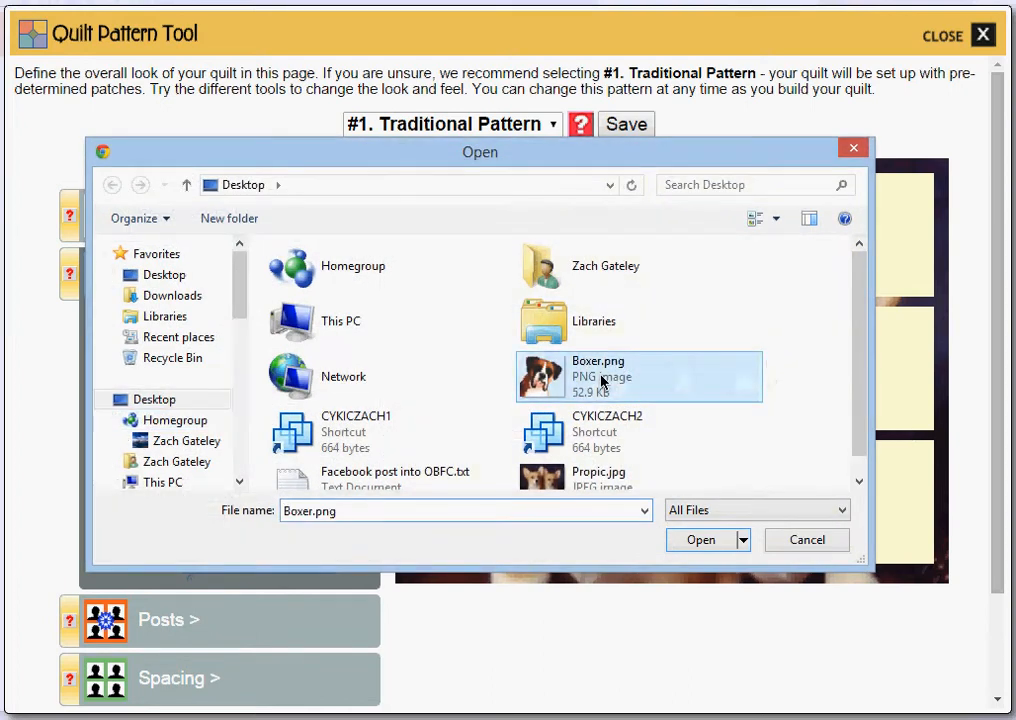
click(714, 547)
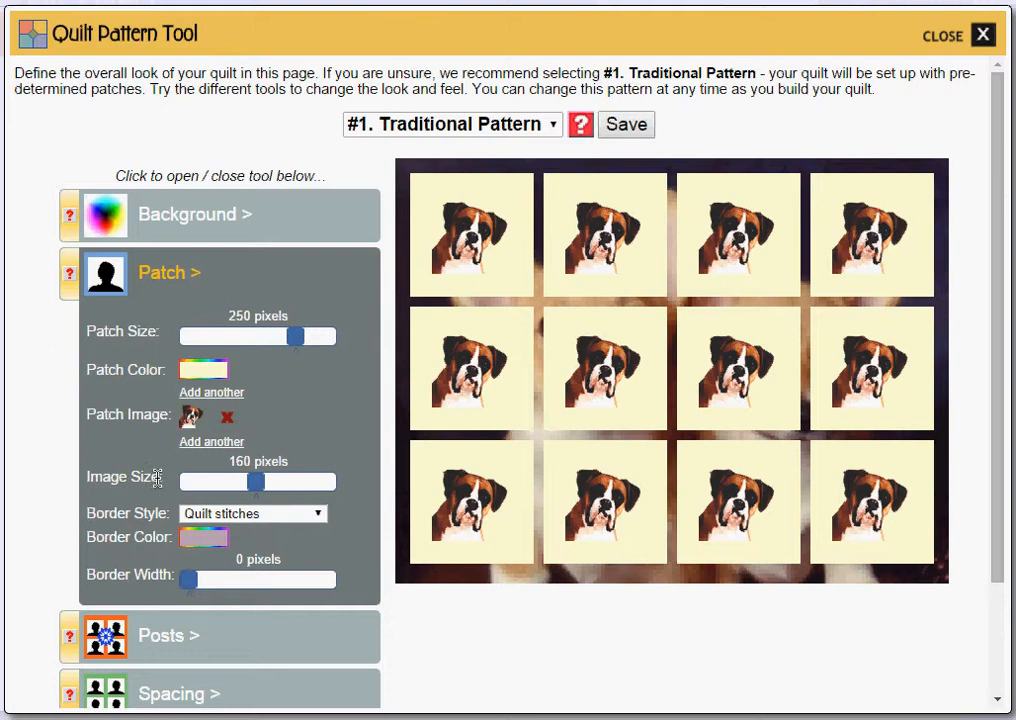
Set the patch image size to 250 pixels and the patch border width to 6 pixels.
drag(257, 485, 225, 484)
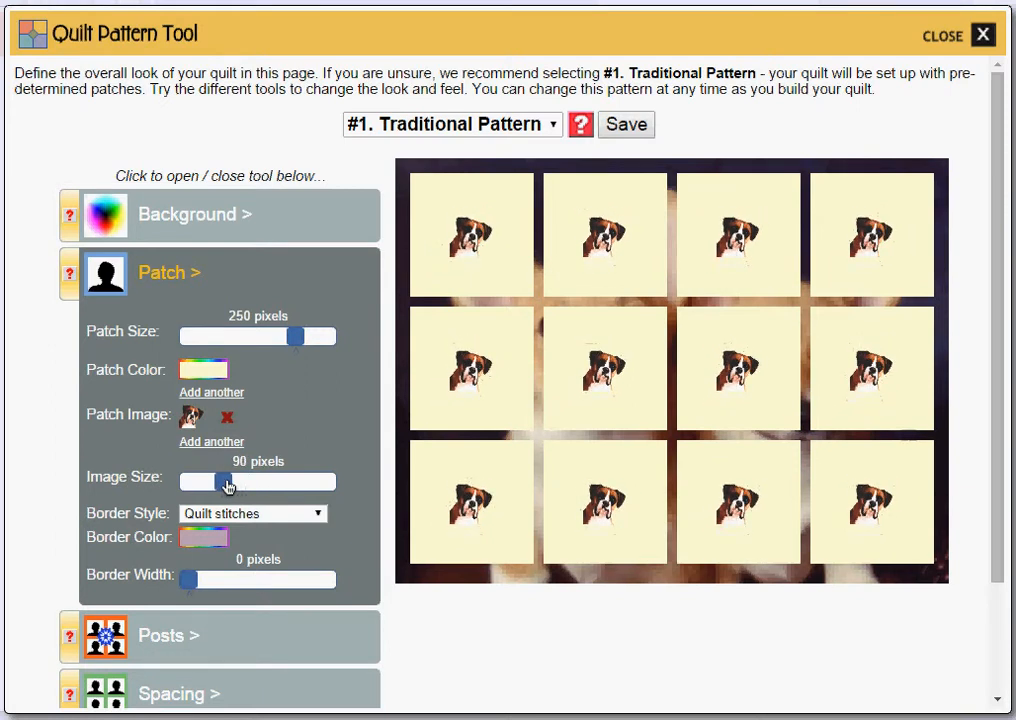
drag(229, 481, 360, 493)
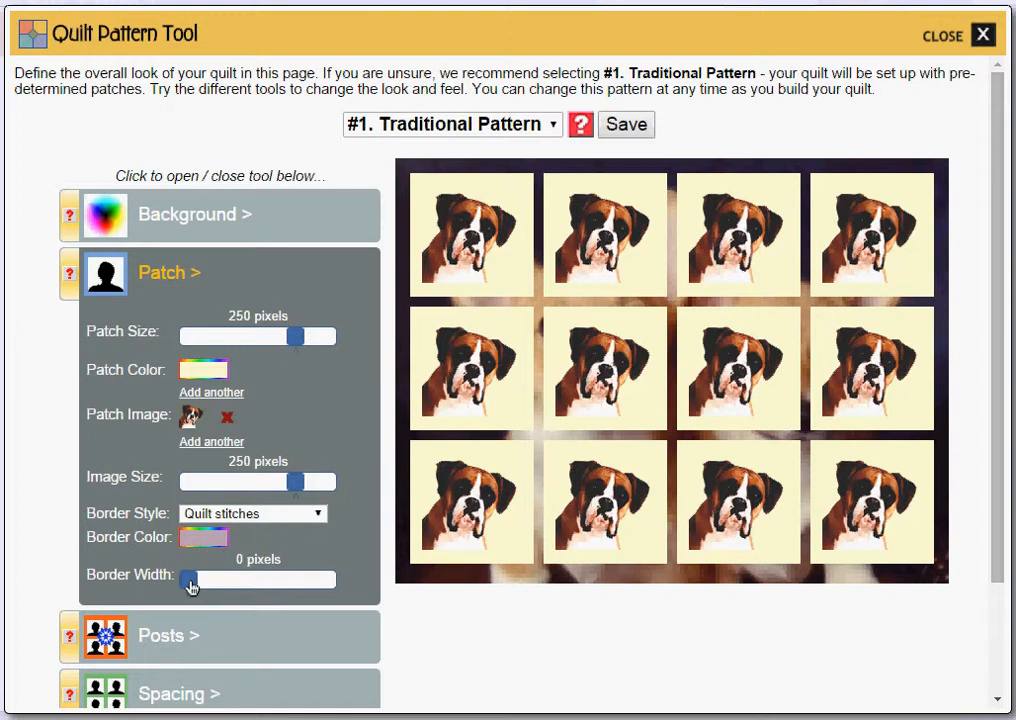
drag(190, 587, 218, 588)
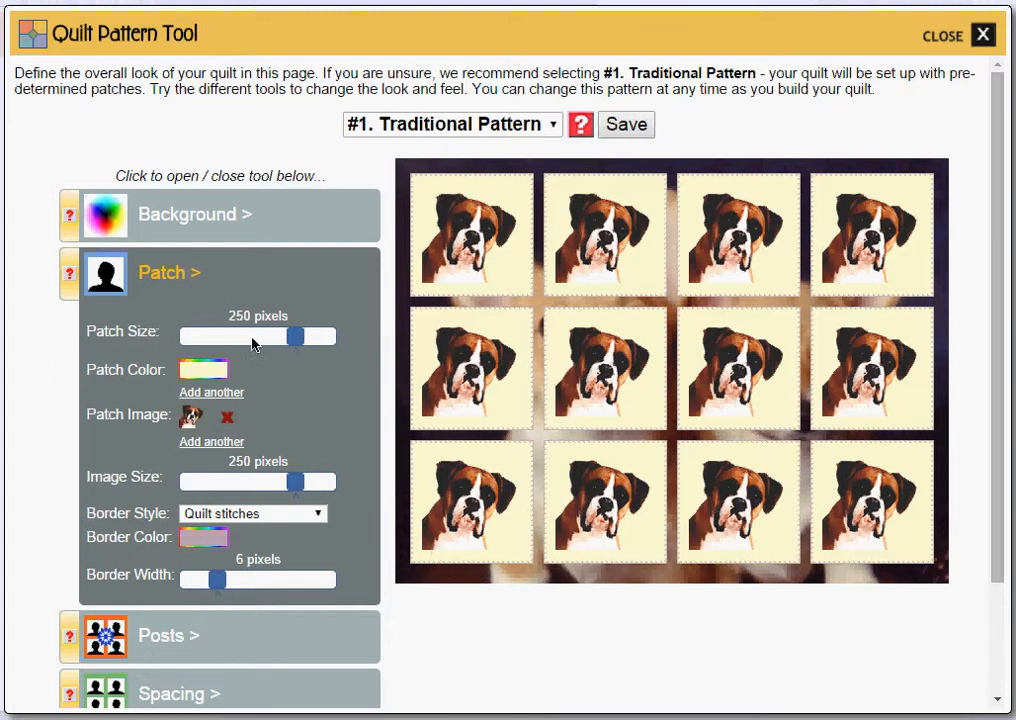
click(202, 277)
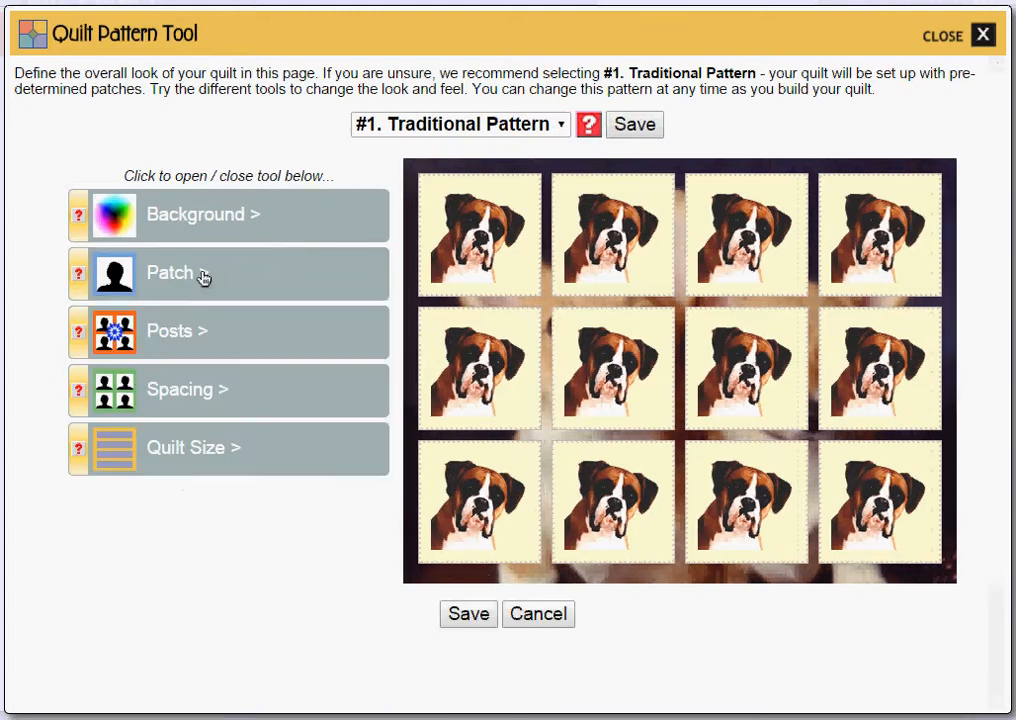
Use the black paw print from the Animals folder of the Clipart Library as the post, with a post width of 51 pixels.
click(201, 346)
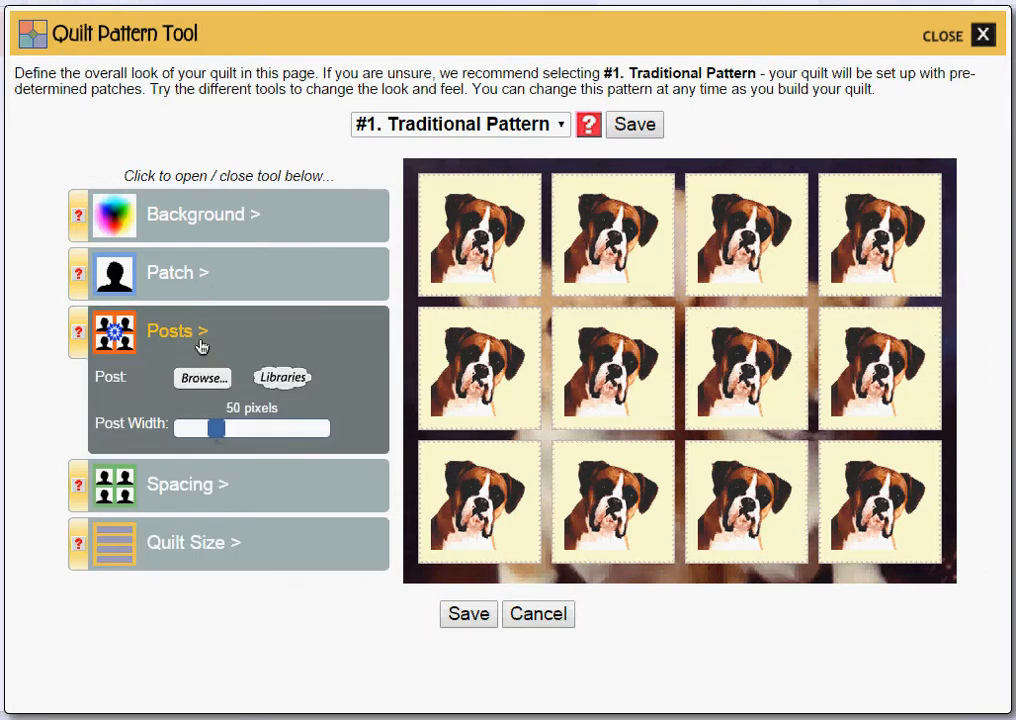
click(283, 378)
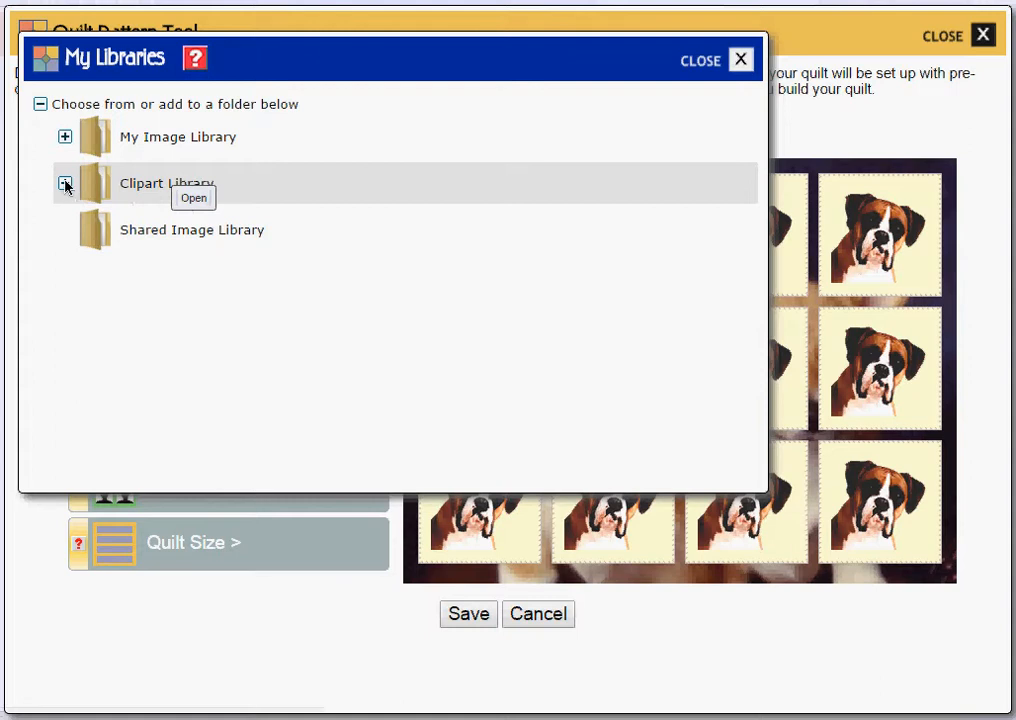
click(194, 199)
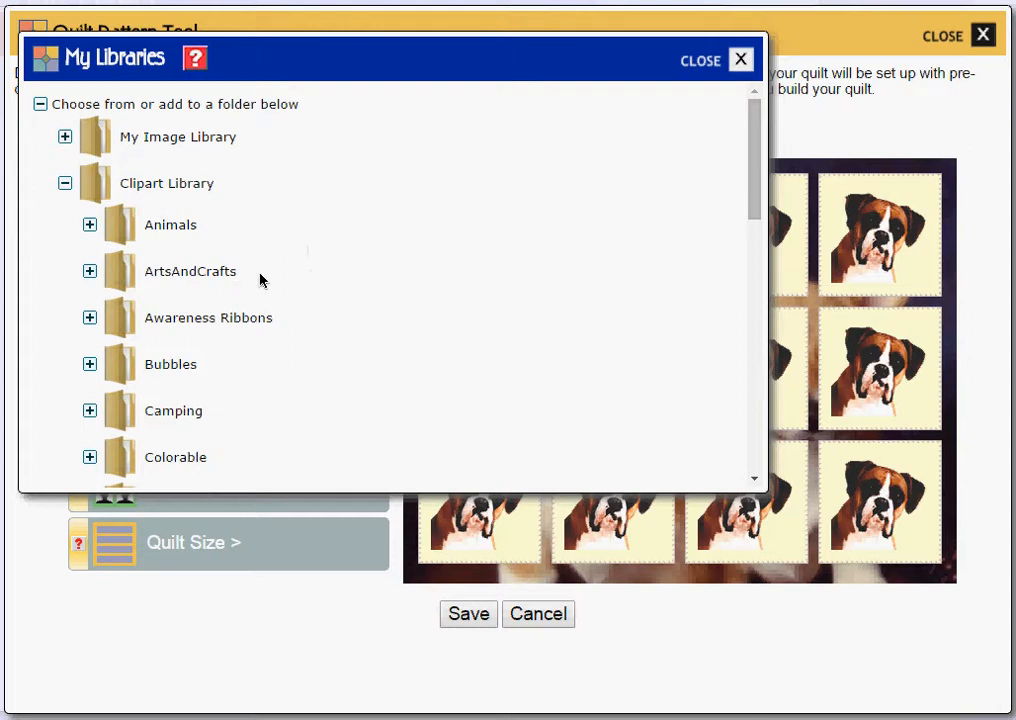
click(90, 226)
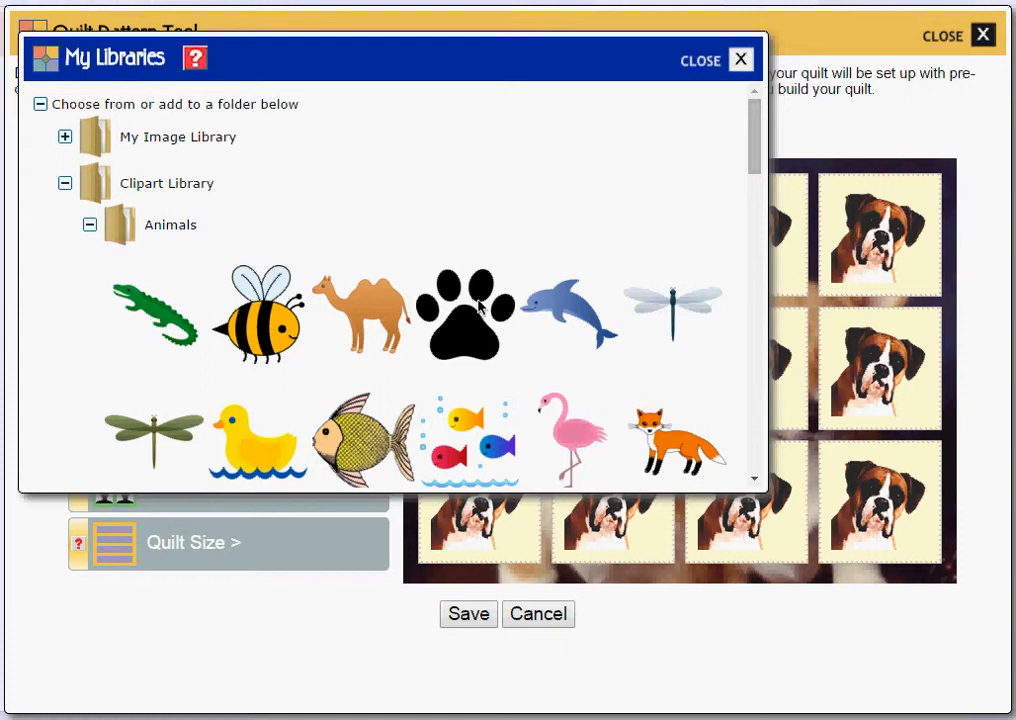
click(479, 306)
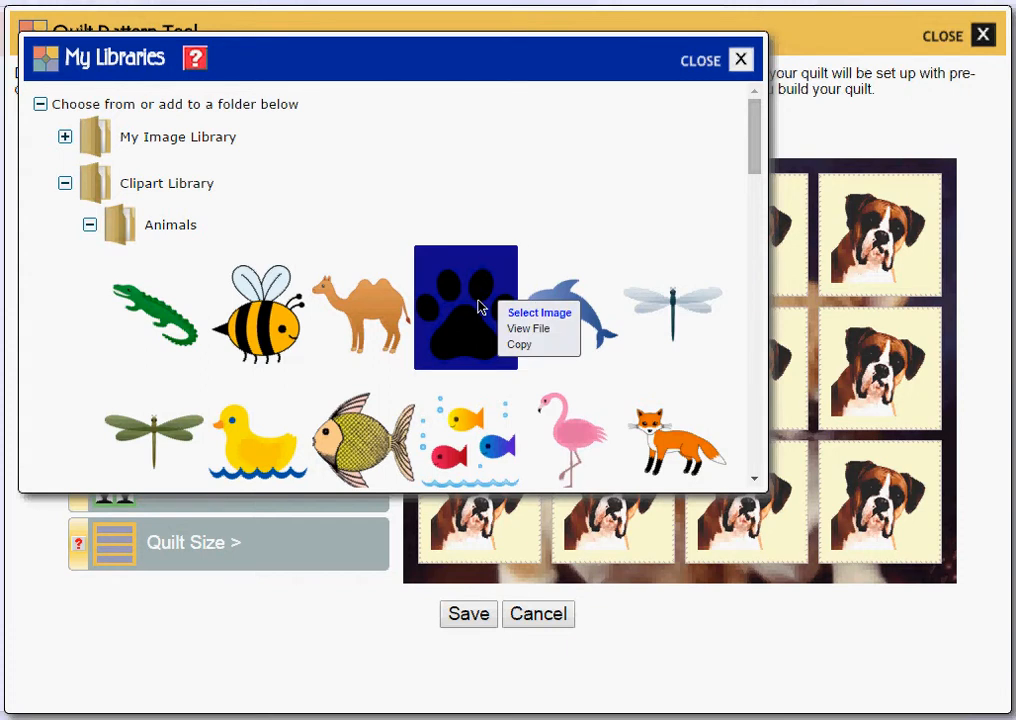
click(538, 316)
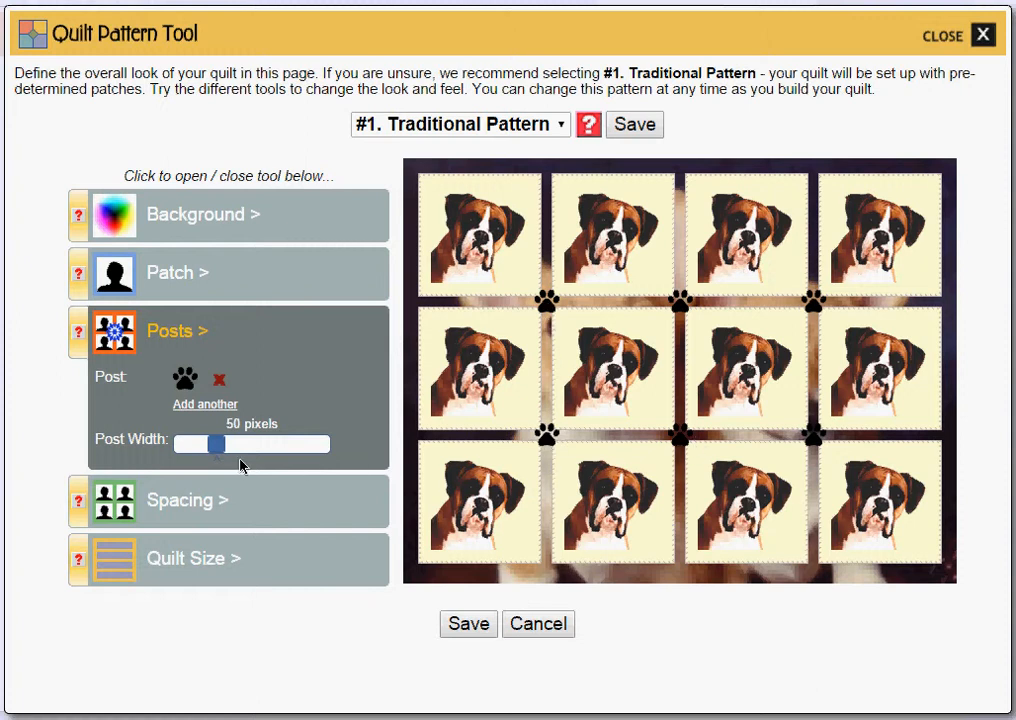
mouse_move(216, 450)
mouse_down()
mouse_move(292, 453)
mouse_move(218, 449)
mouse_up()
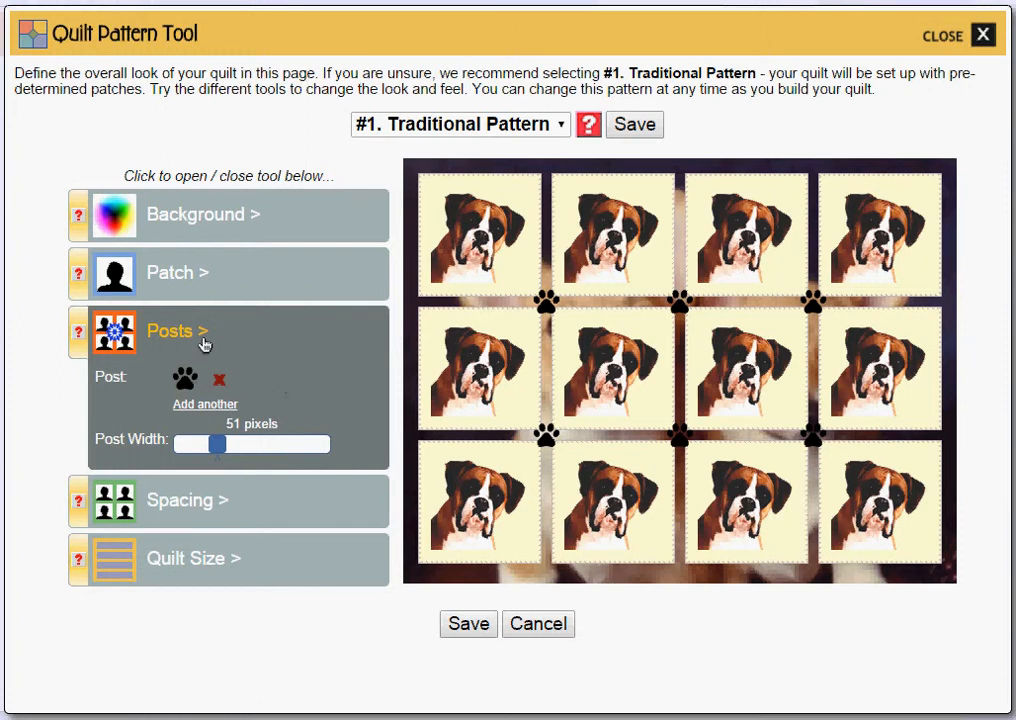
click(203, 340)
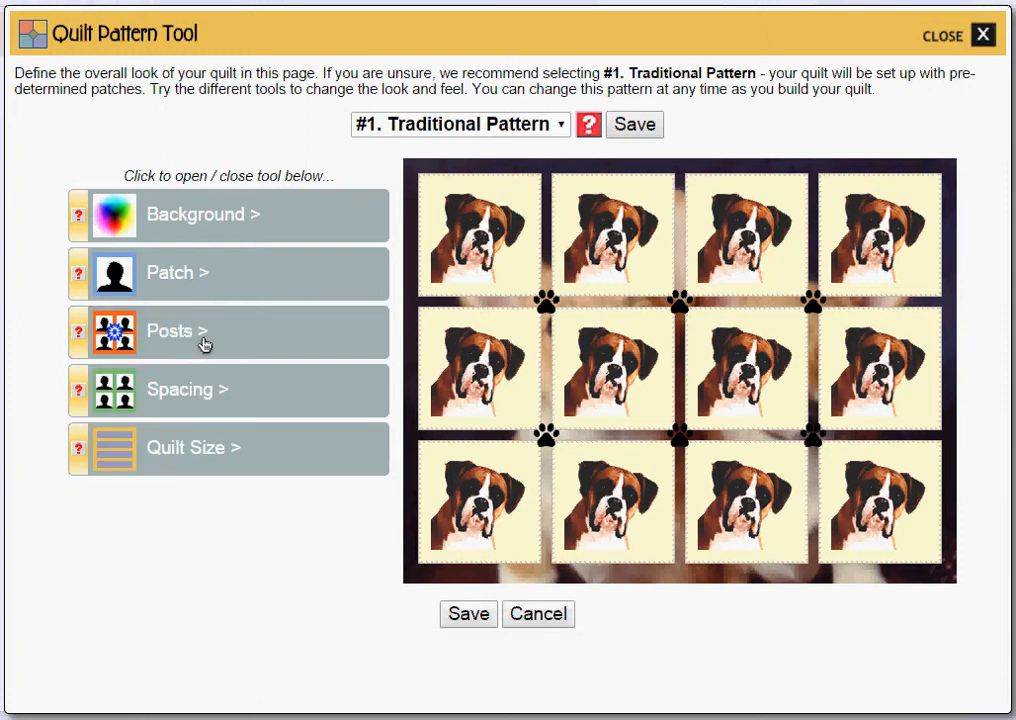
Set the spacing to 140 pixels for column spacers, 78 pixels for row spacers and 44 pixels for the left border.
click(204, 396)
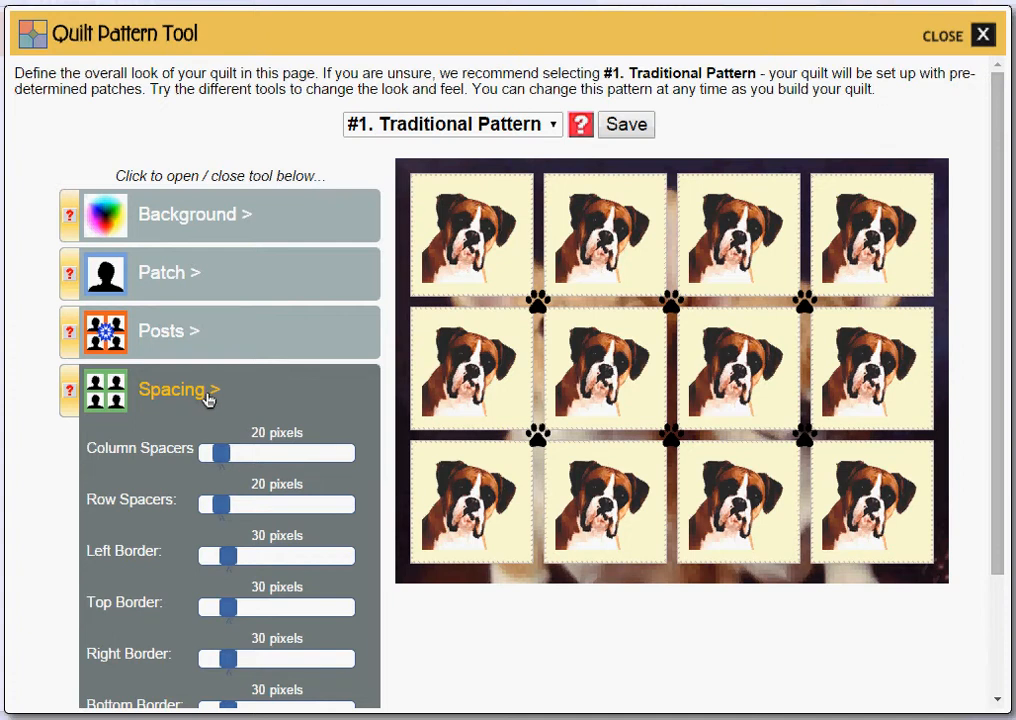
scroll(205, 390, down, 1)
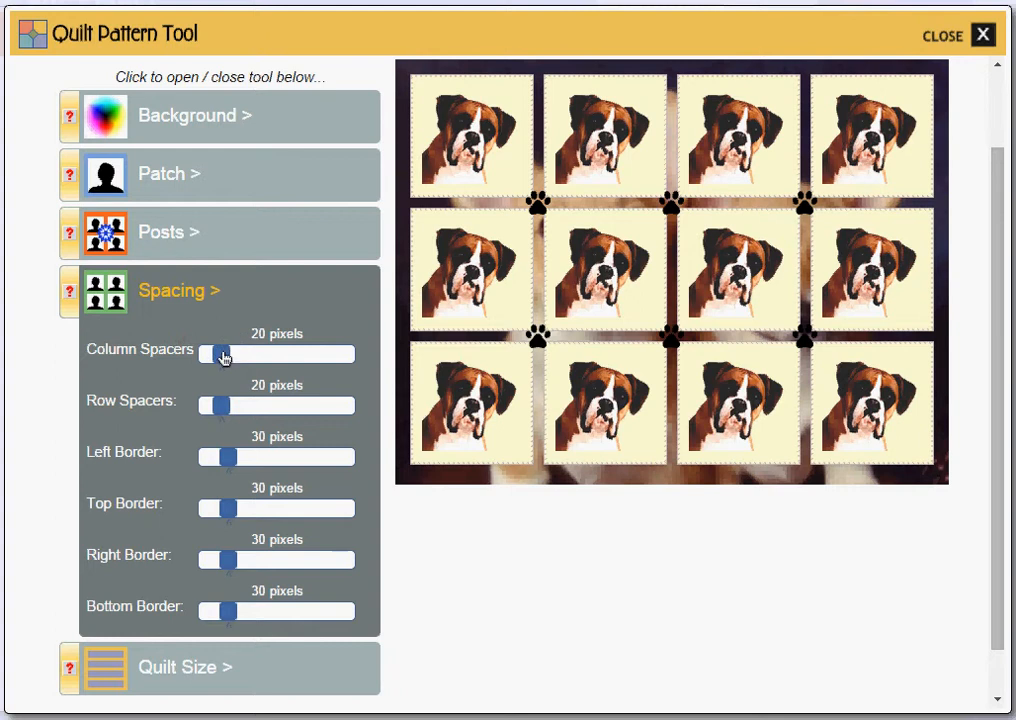
drag(223, 363, 304, 360)
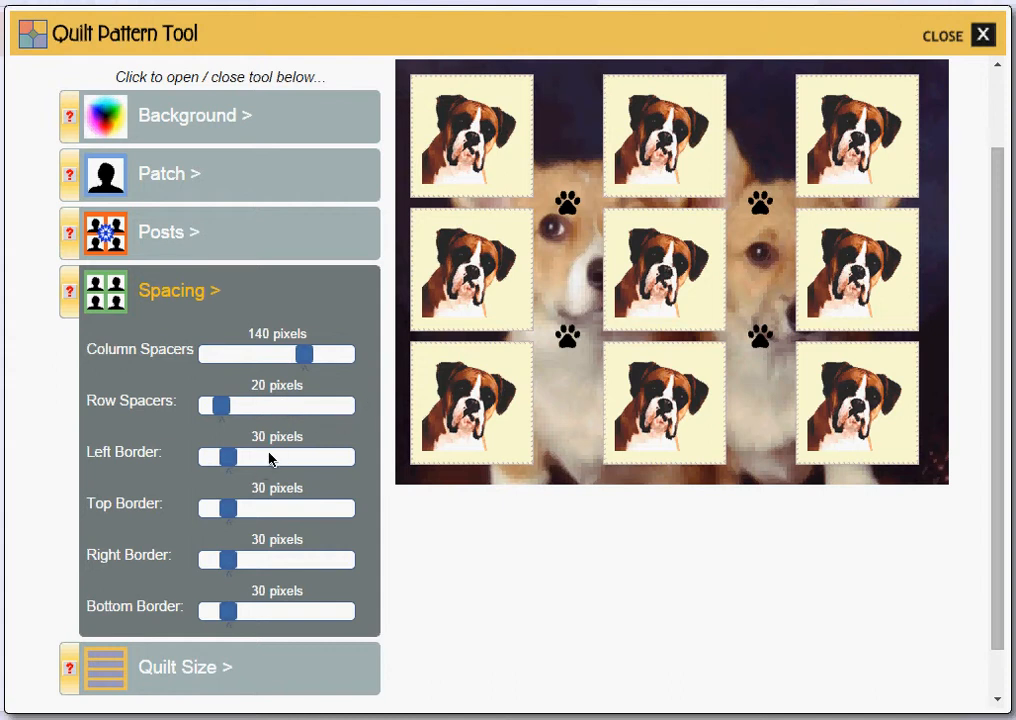
drag(222, 407, 263, 416)
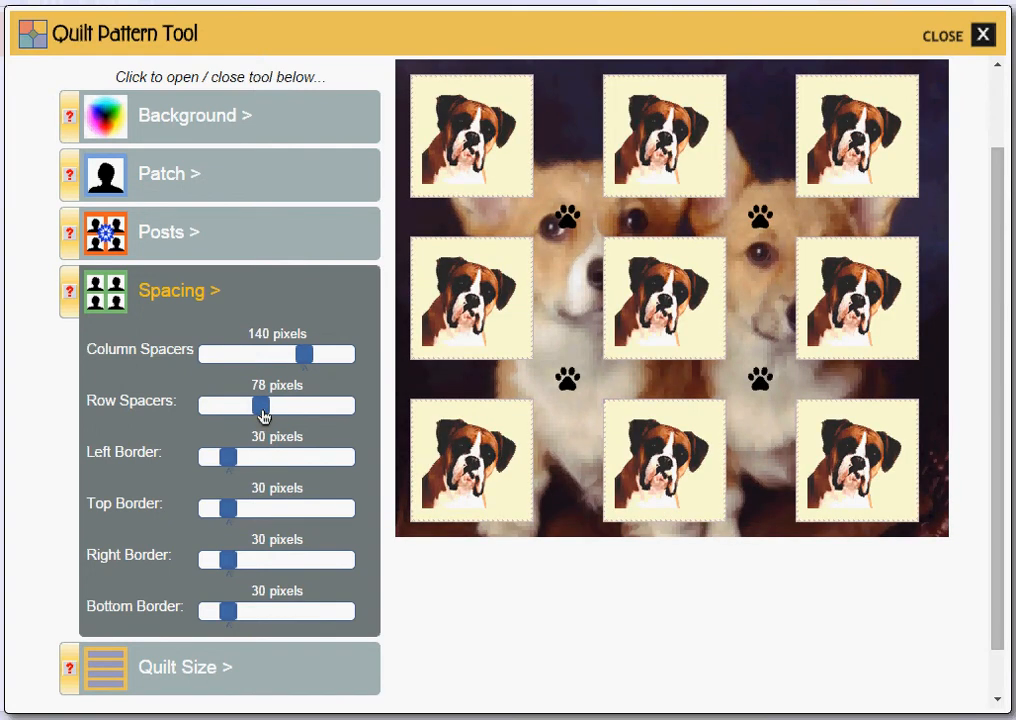
drag(230, 465, 240, 463)
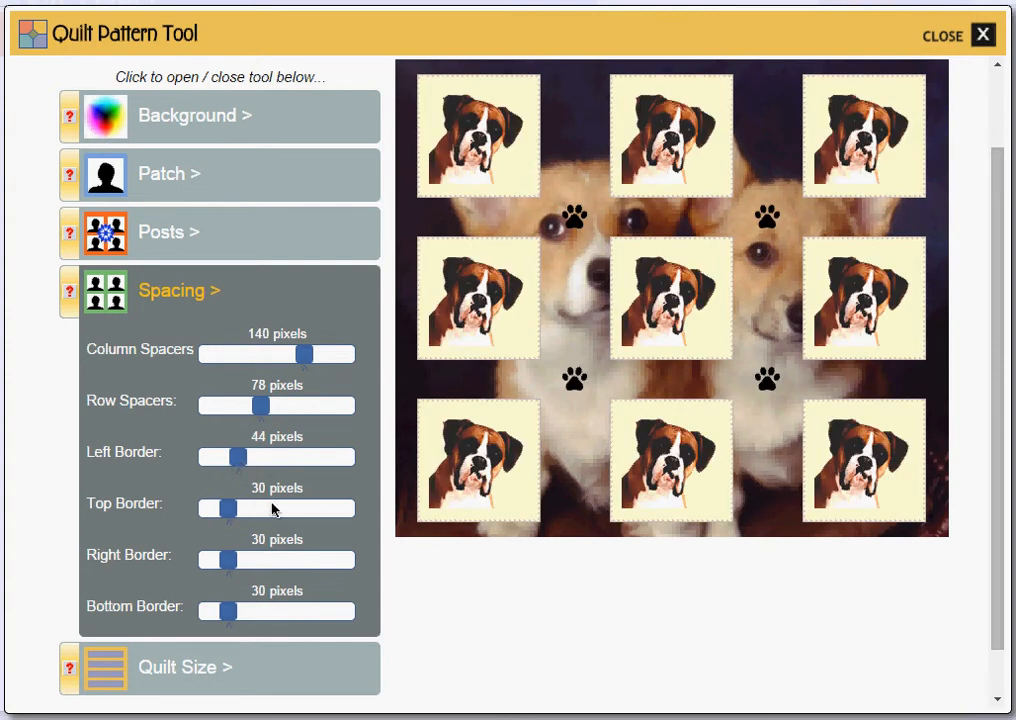
click(200, 294)
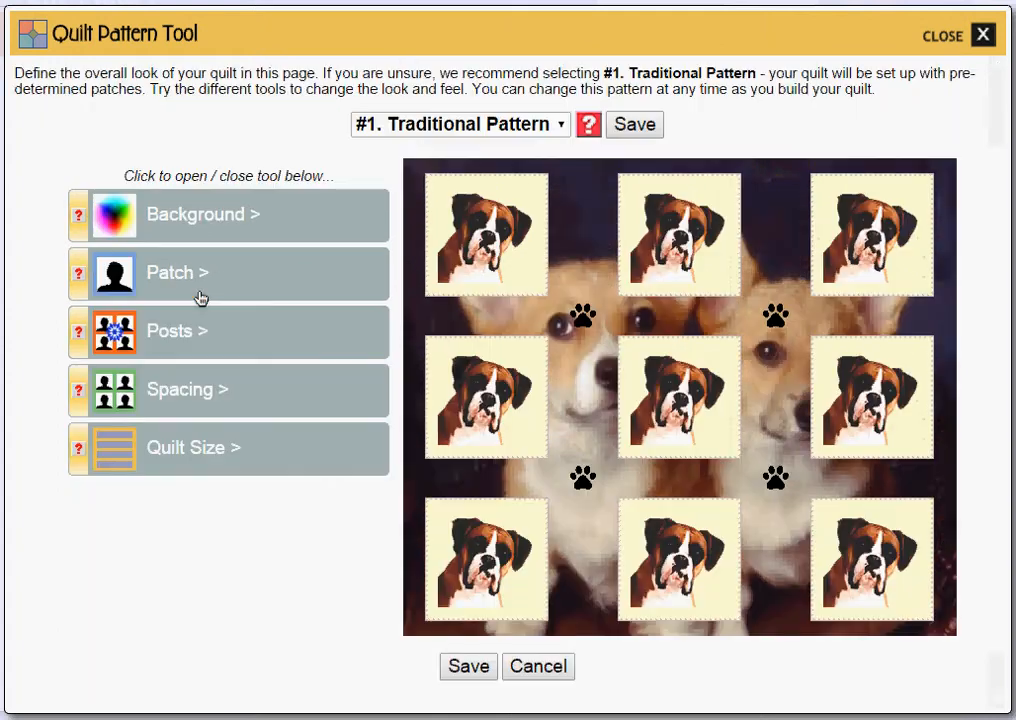
Try the quilt size at 9 rows and at 1 row, and return the number of rows to 3.
click(233, 467)
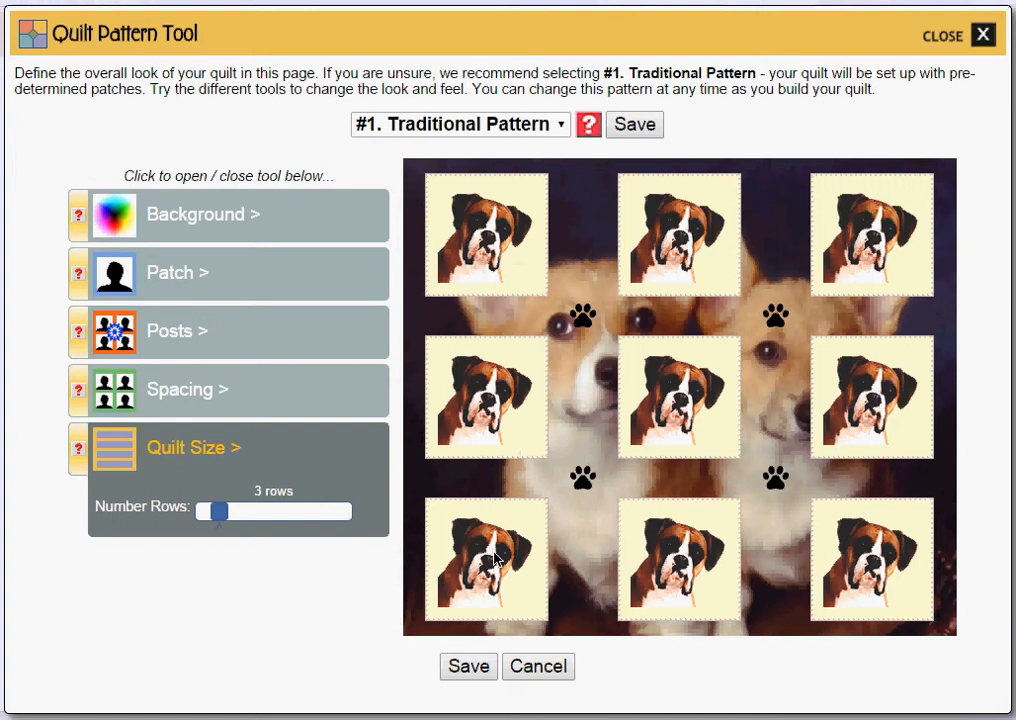
drag(220, 511, 265, 518)
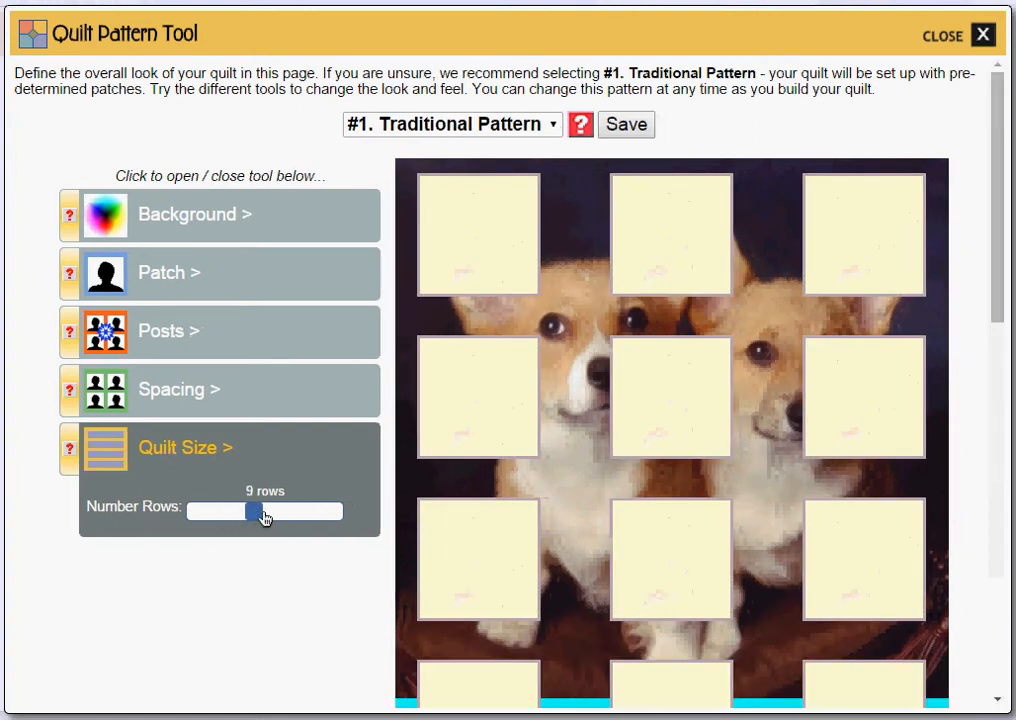
scroll(633, 404, down, 6)
scroll(632, 405, down, 2)
scroll(500, 316, up, 8)
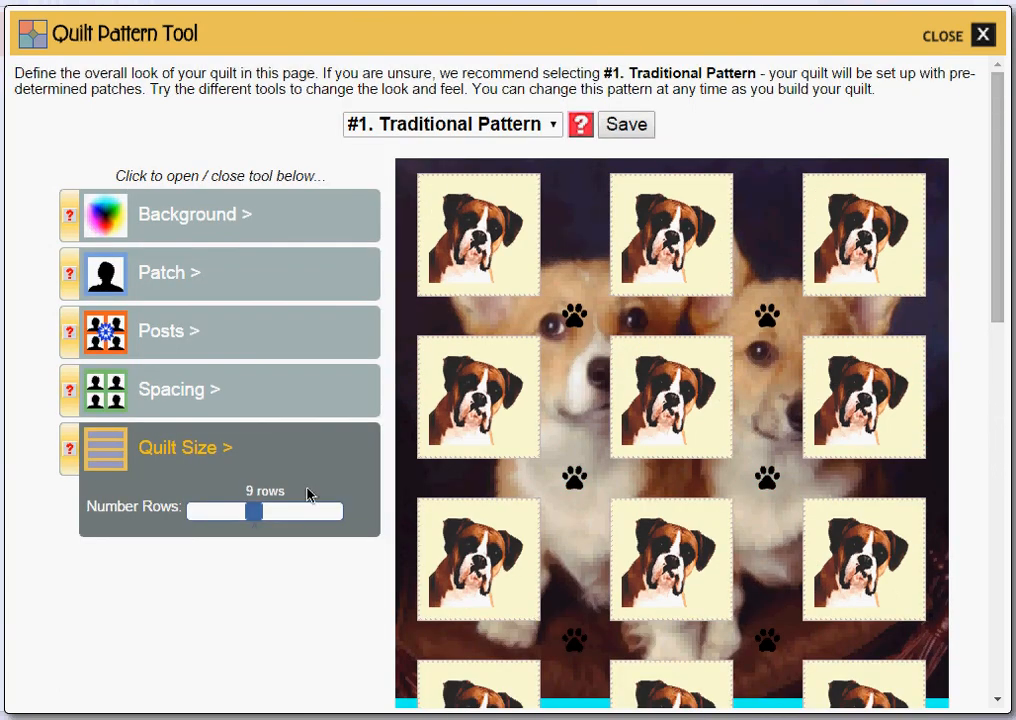
drag(254, 511, 187, 507)
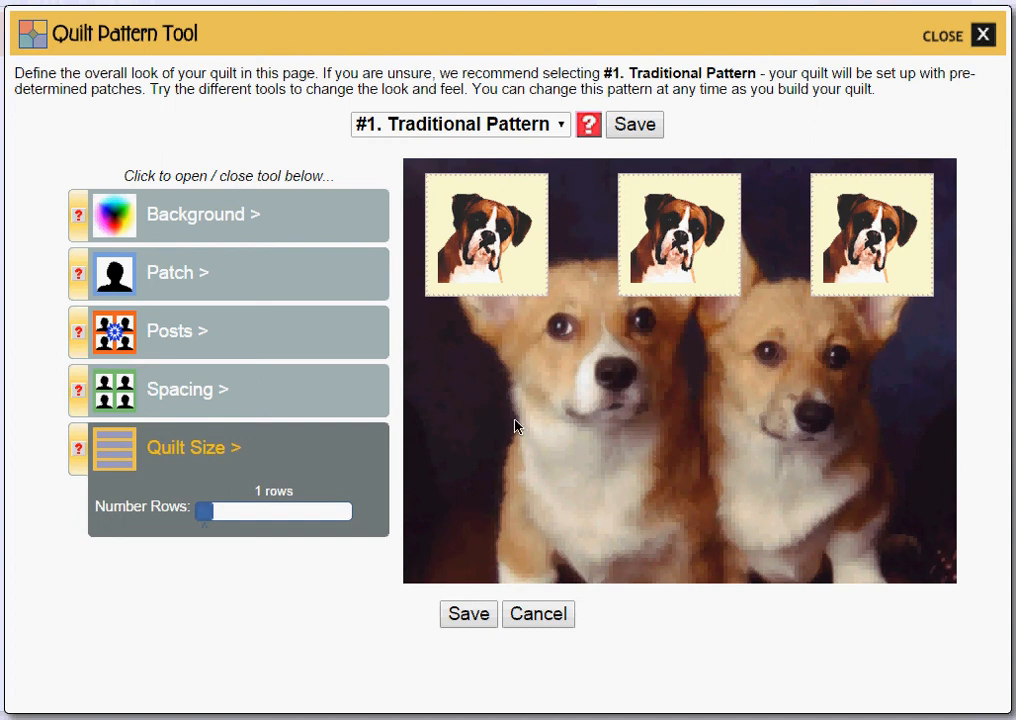
drag(200, 511, 220, 520)
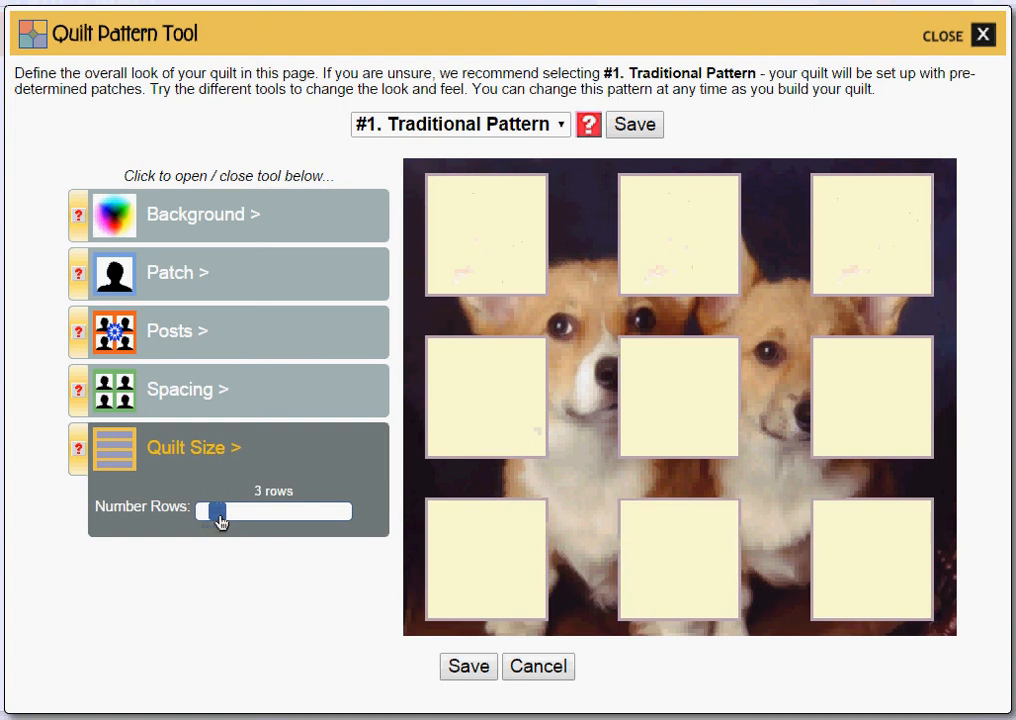